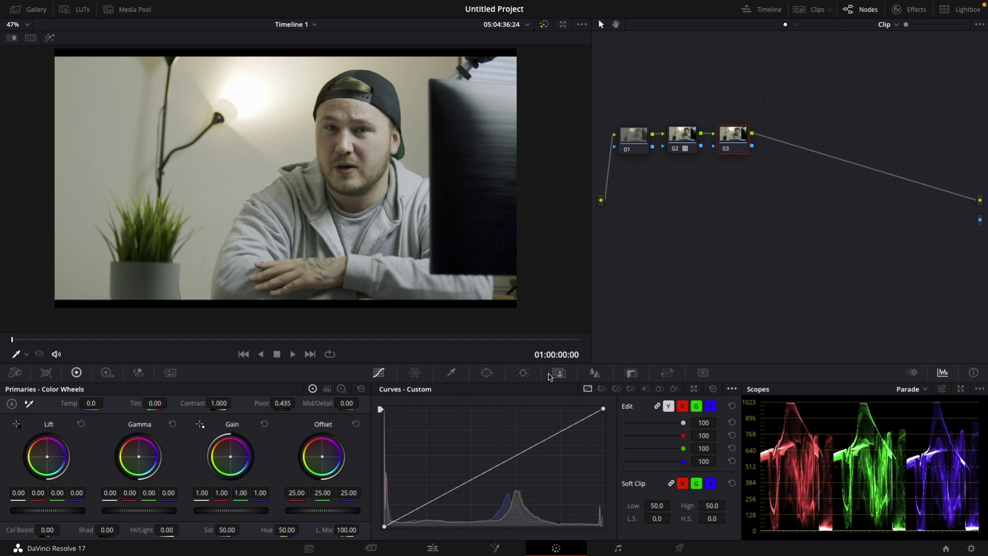
Switch node 03's palette from Curves to Magic Mask in Person mode
left_click(559, 373)
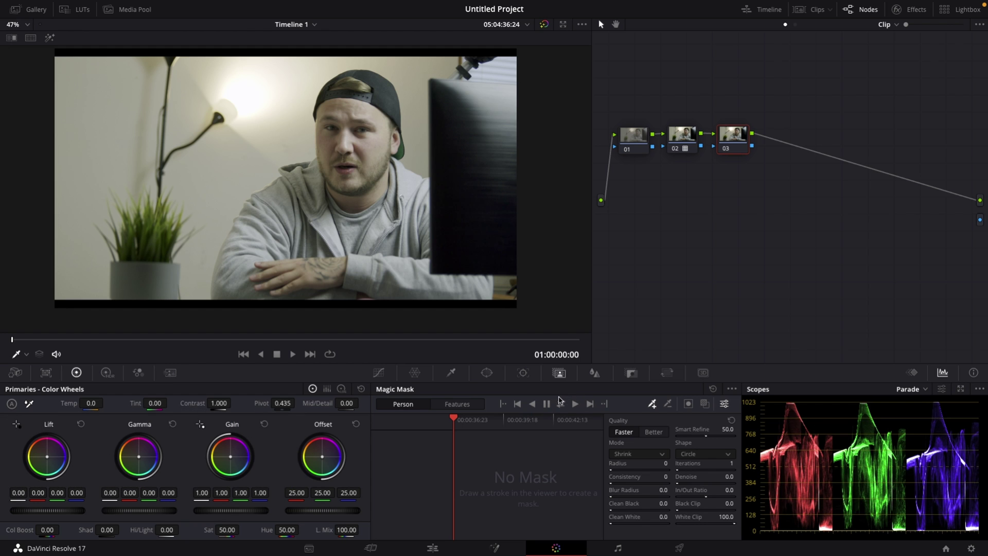
left_click(523, 372)
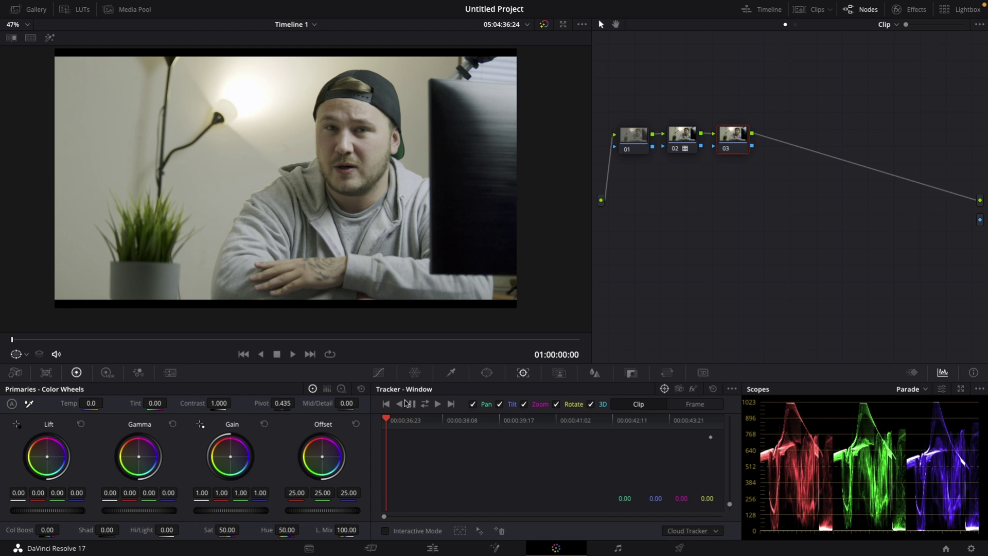
left_click(560, 373)
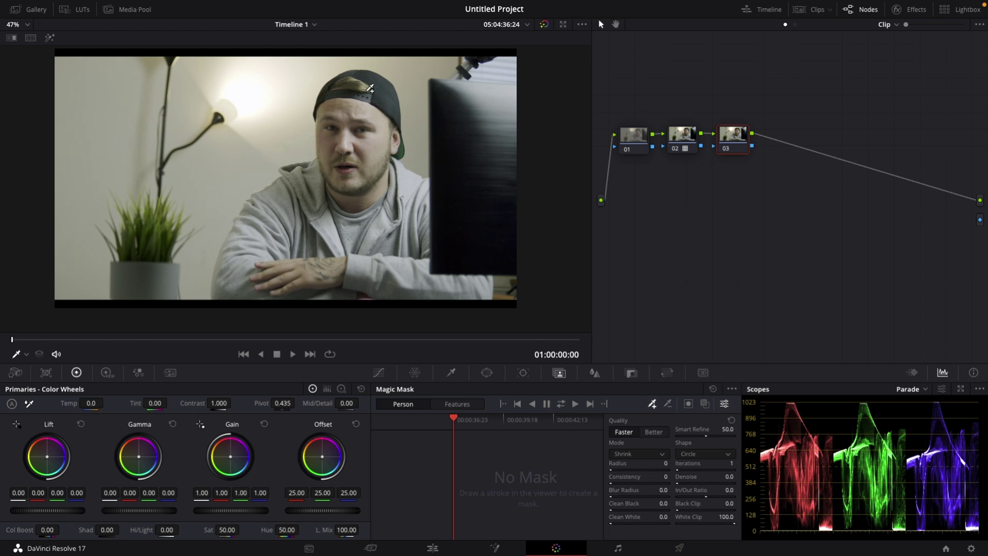
Stroke the man from cap to hands, turn on the pink mask overlay, and set Quality to Better
left_click_drag(370, 85, 294, 272)
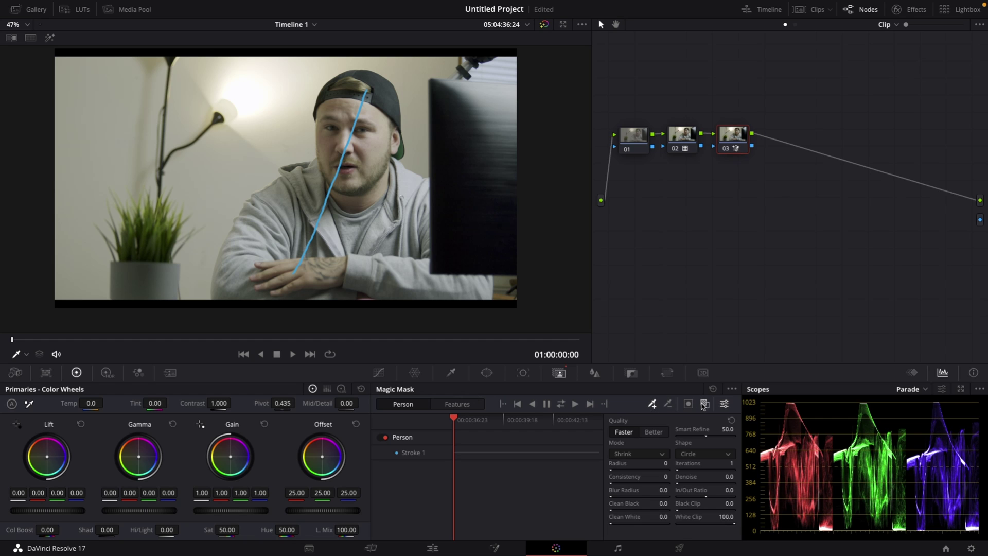
left_click(705, 405)
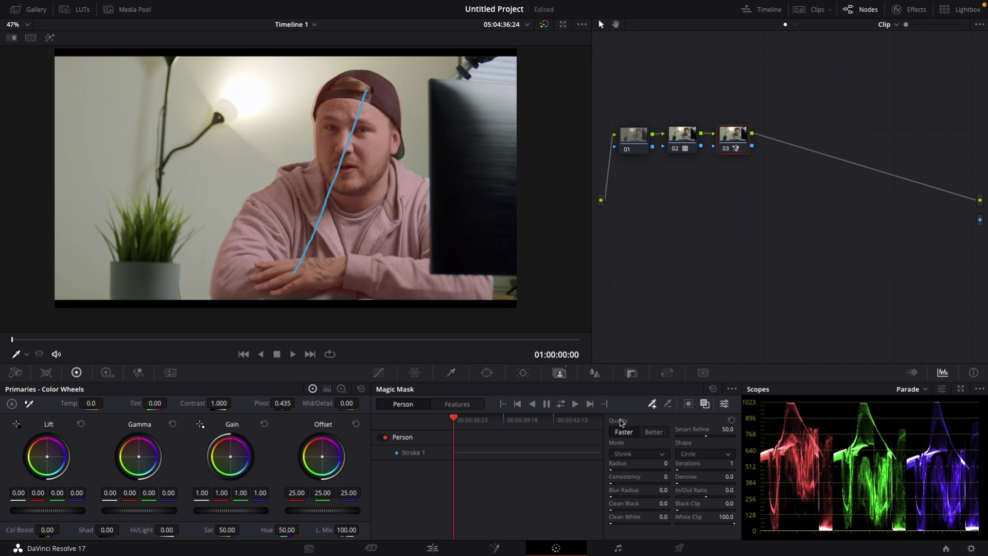
left_click(649, 433)
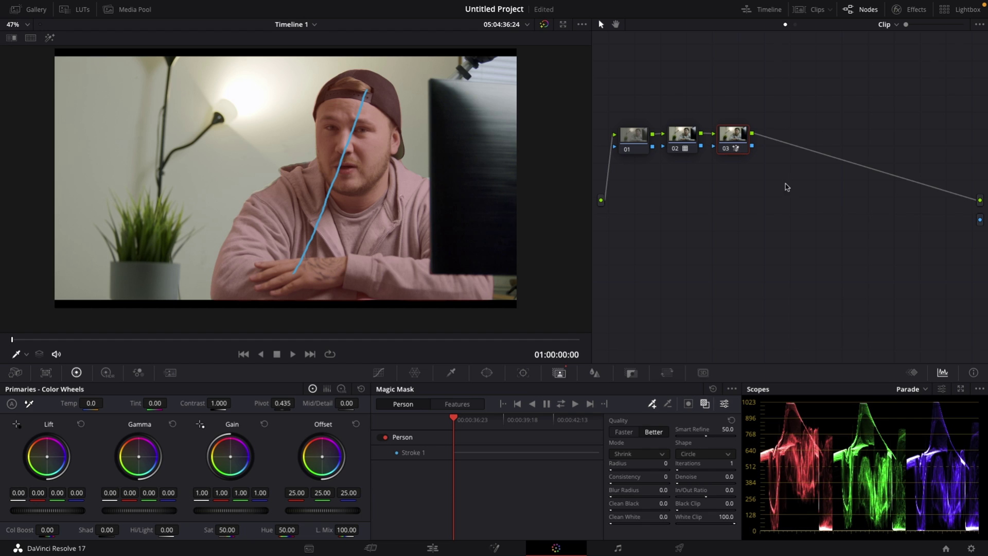
Add an alpha output, wire node 03's mask into it, and view the result on the Edit page
right_click(873, 217)
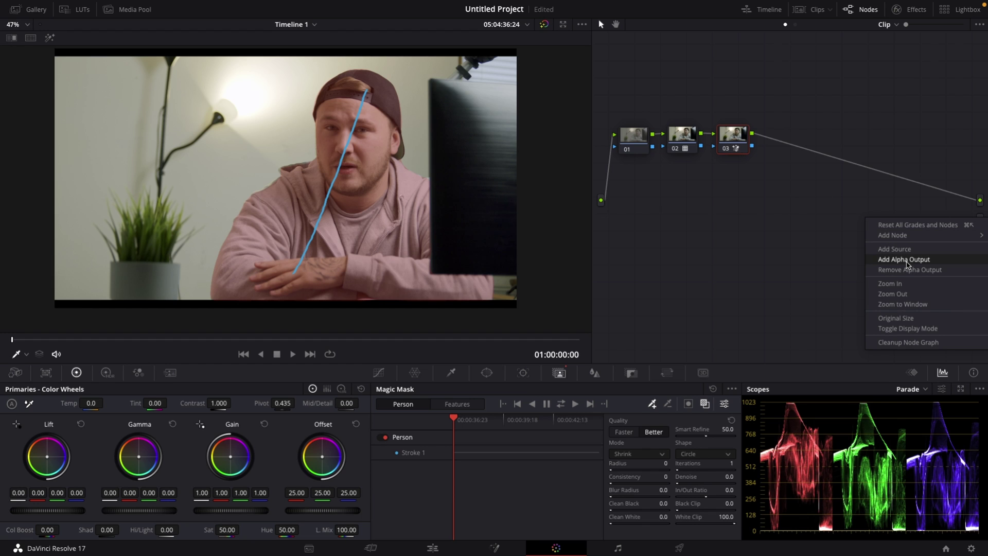
left_click(907, 260)
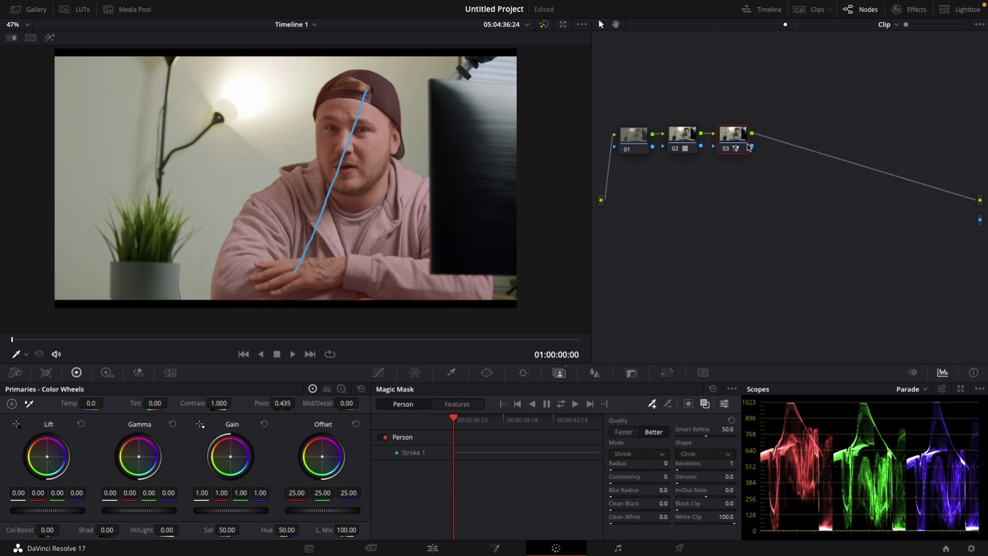
left_click_drag(752, 148, 979, 219)
left_click(433, 548)
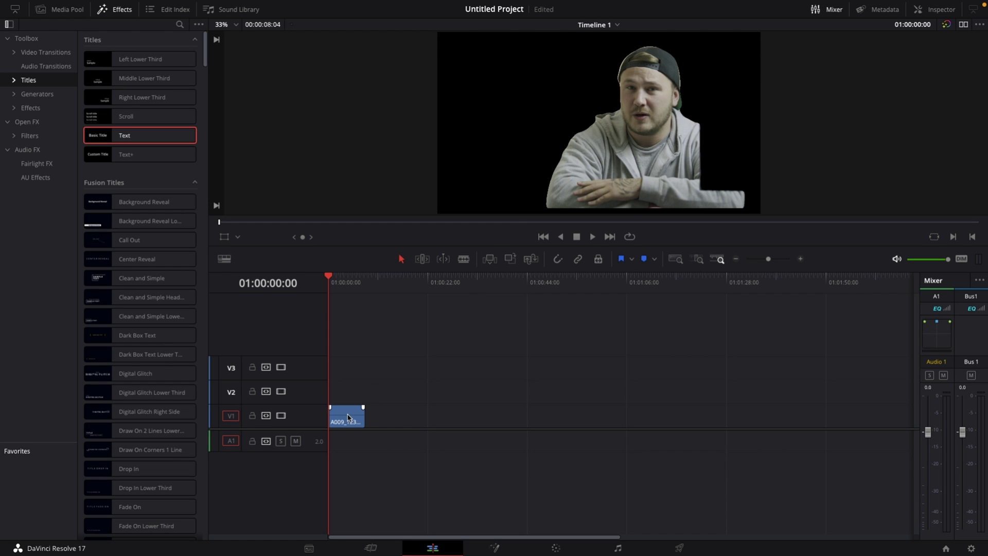
Duplicate the interview clip onto V2, disable the copy, and park the playhead at 01:00:03:13
left_click_drag(348, 418, 344, 380)
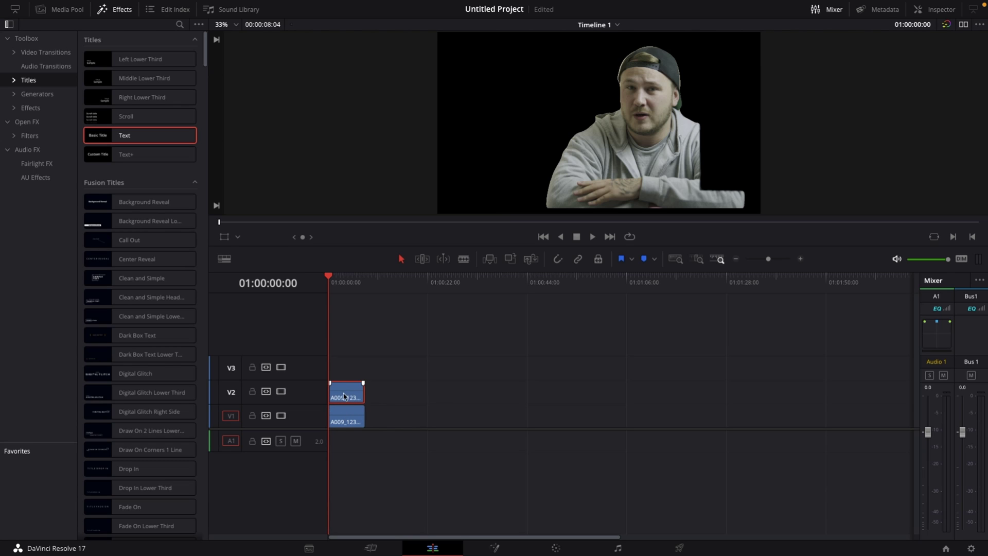
key("d")
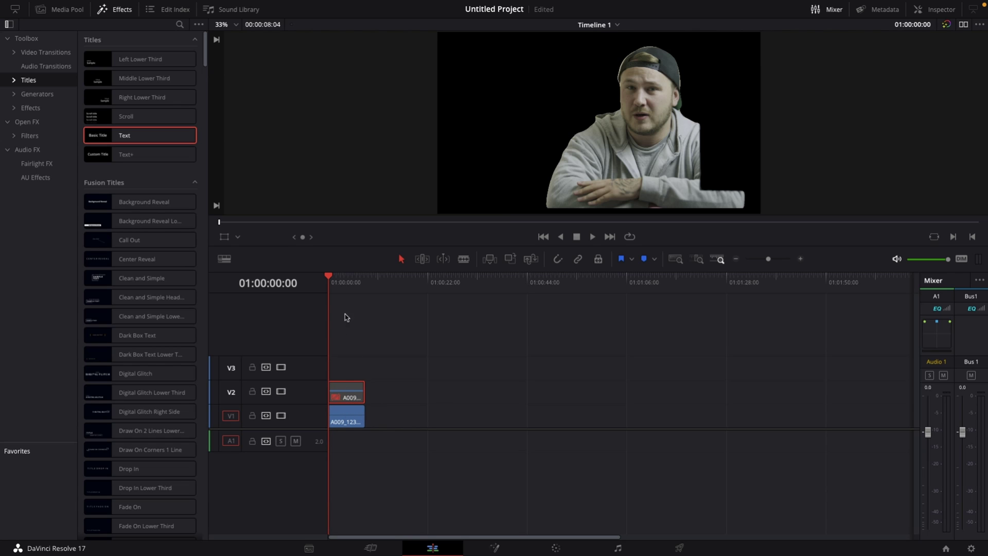
left_click(345, 282)
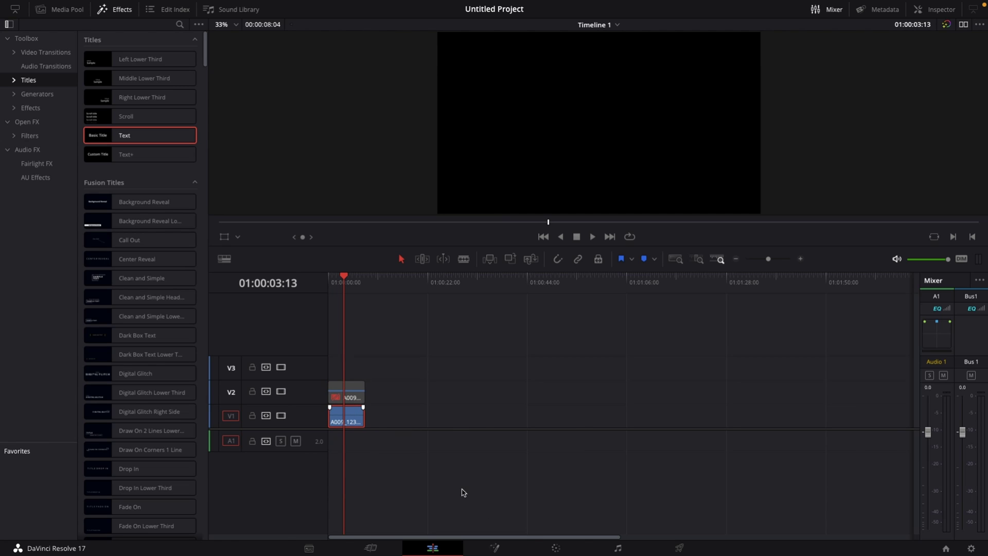
Delete the original clip's mask link to the alpha output so it shows full frame
left_click(555, 548)
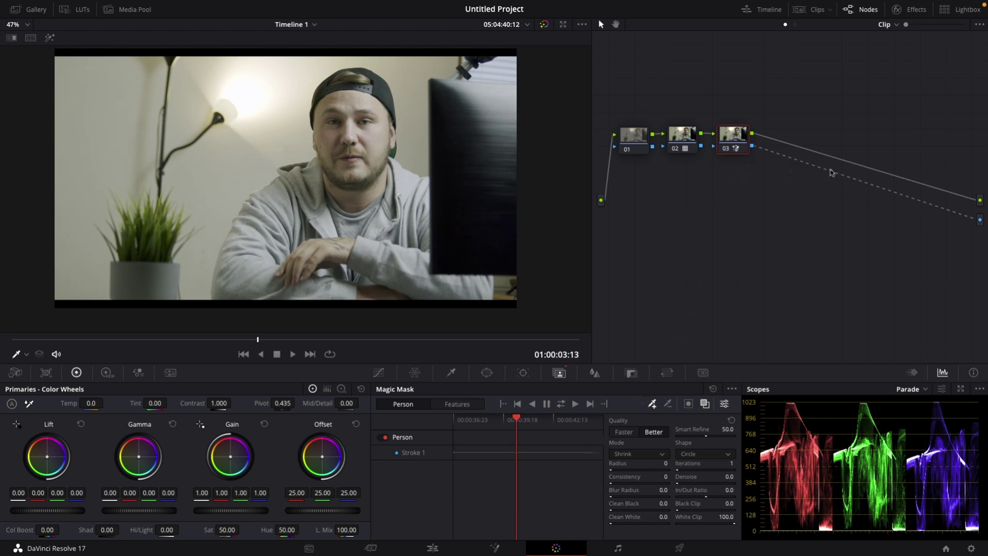
left_click(830, 172)
key("Delete")
left_click(431, 548)
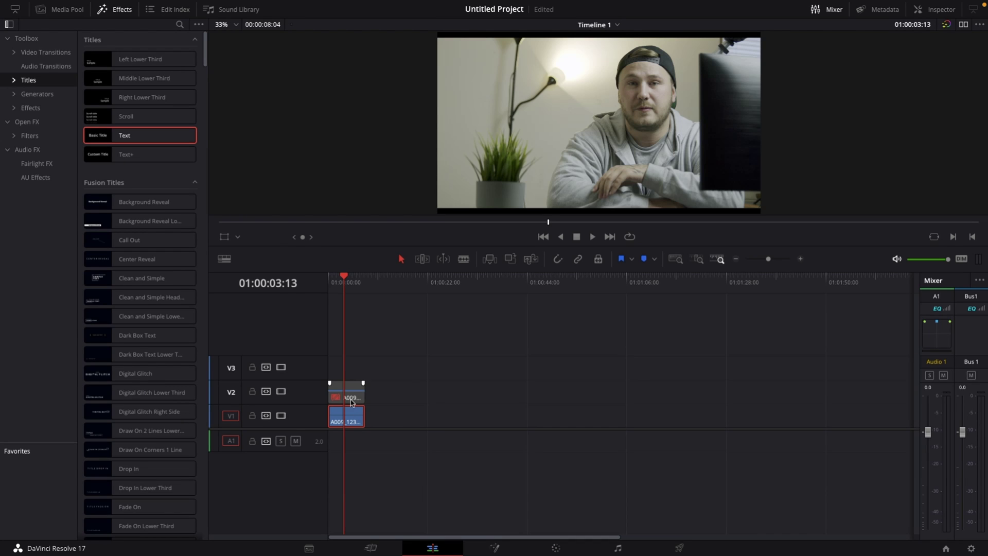
Re-enable the masked copy, move it up to V3, and drop a Text title onto V2
left_click(352, 400)
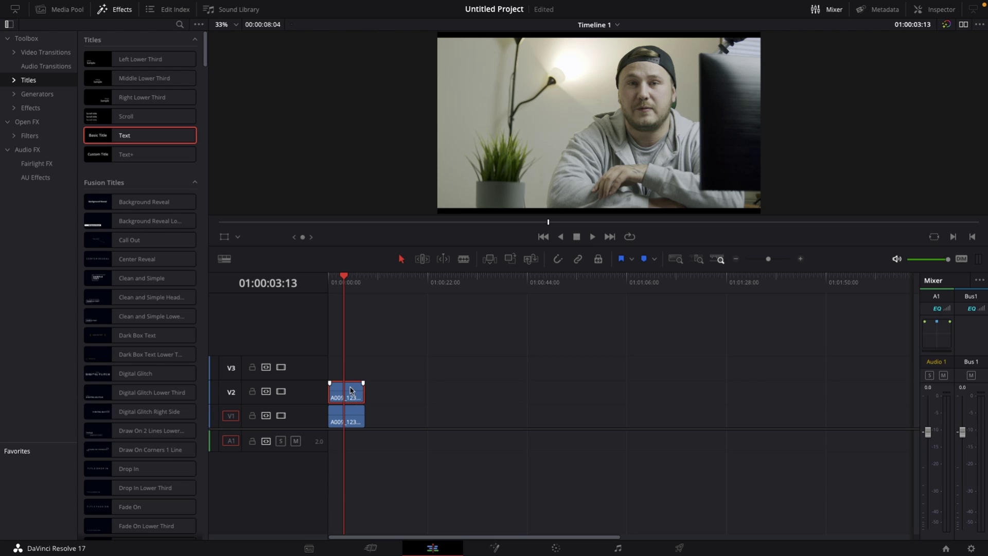
left_click_drag(349, 388, 349, 375)
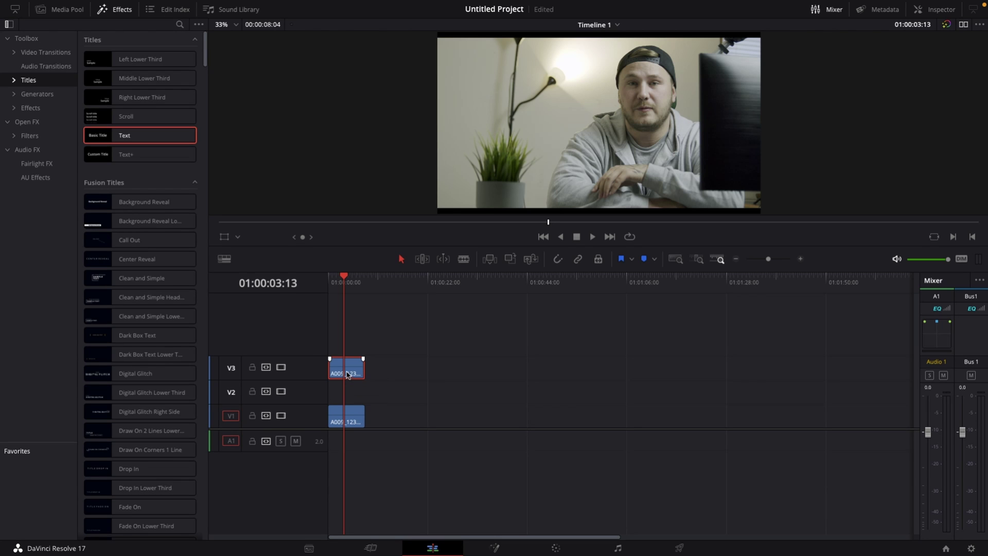
left_click_drag(129, 136, 344, 393)
key("Home")
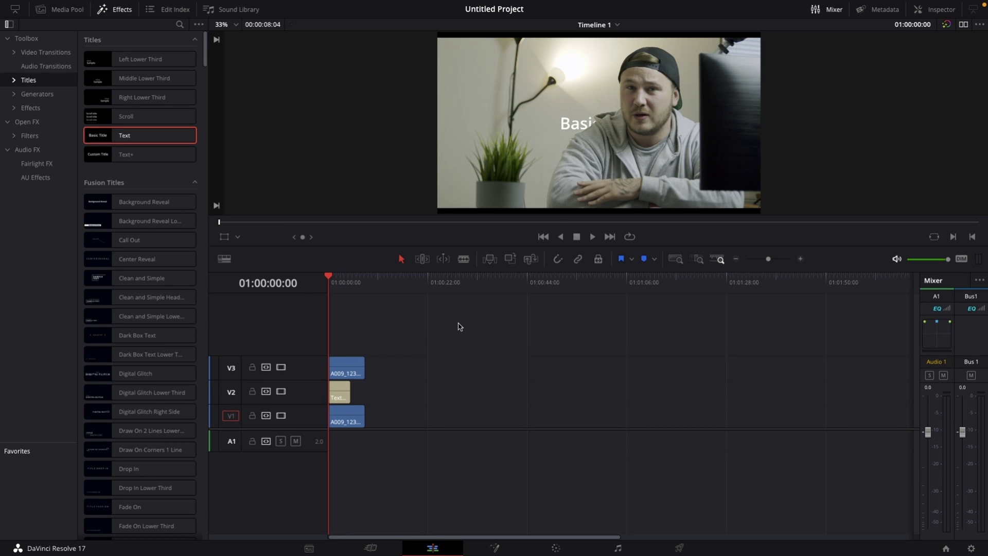
scroll(592, 131, "up", 2)
scroll(593, 131, "up", 3)
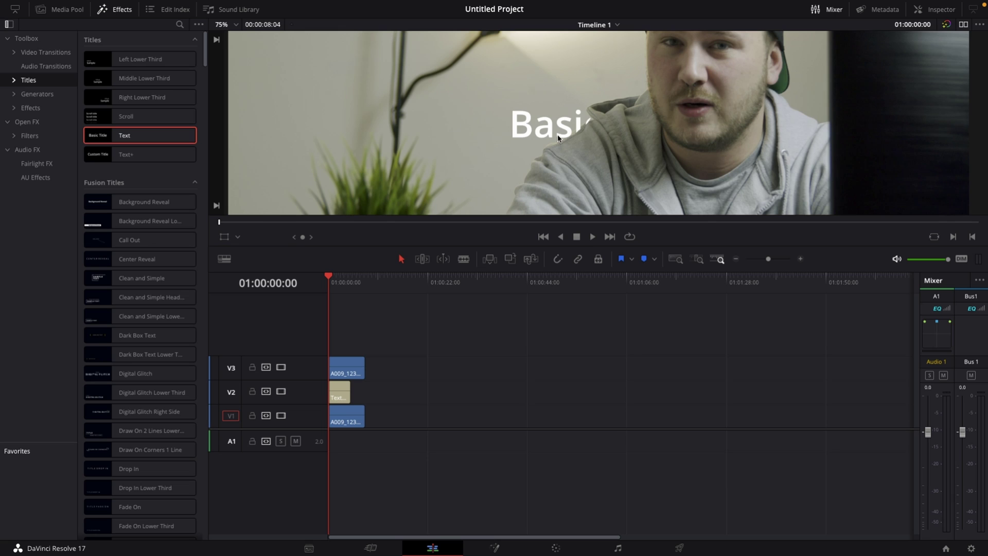
scroll(557, 135, "down", 4)
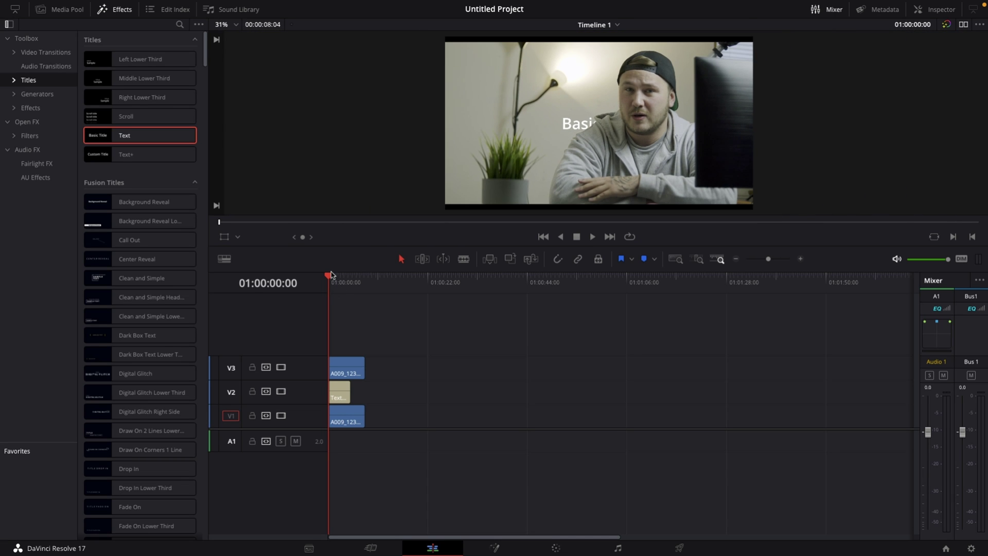
left_click_drag(328, 278, 333, 278)
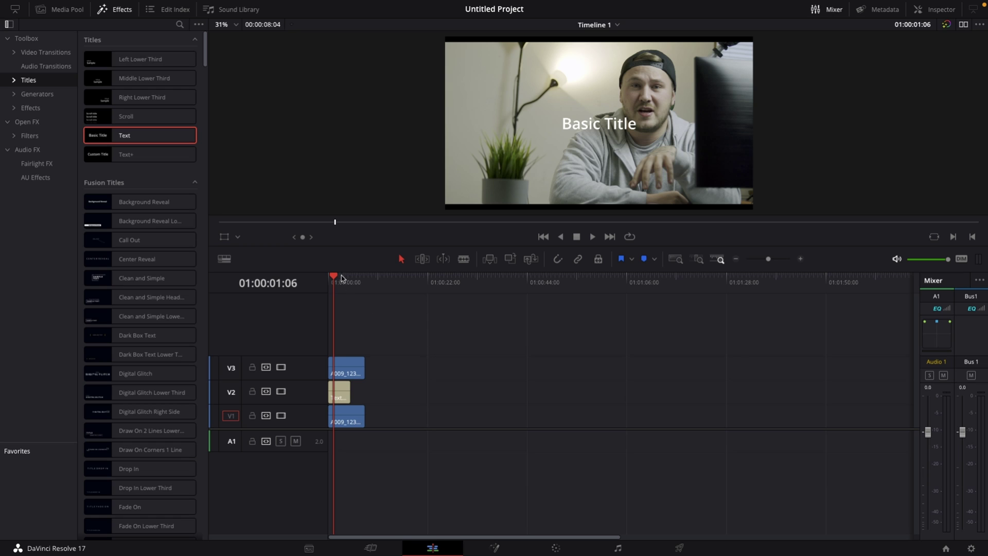
left_click(325, 280)
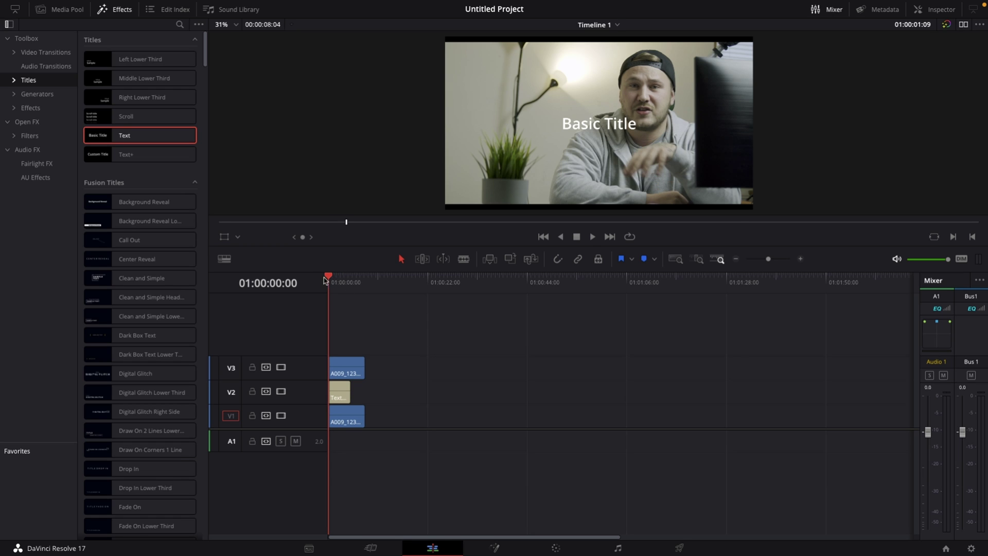
left_click(338, 365)
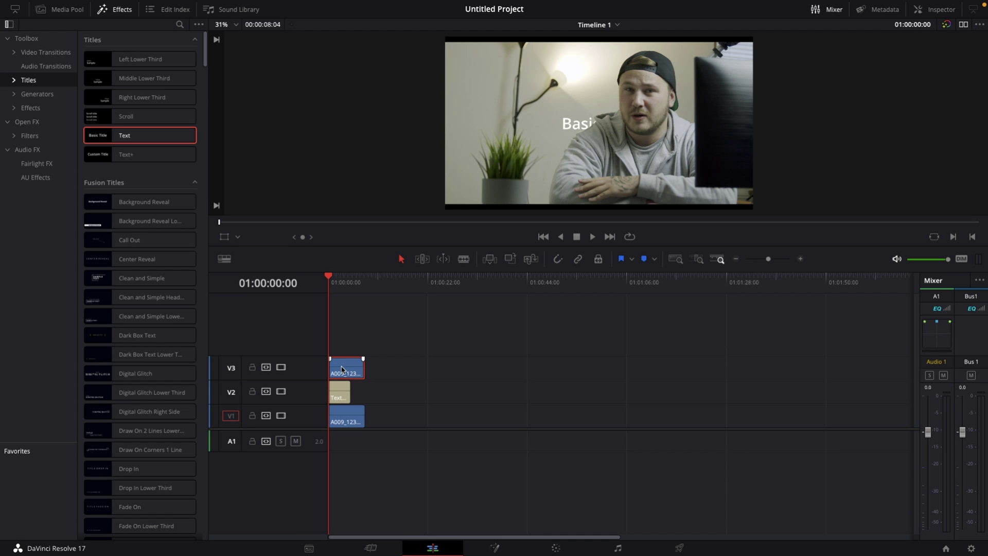
Track the masked clip's Person mask forward from the clip's start on the Color page
left_click(554, 549)
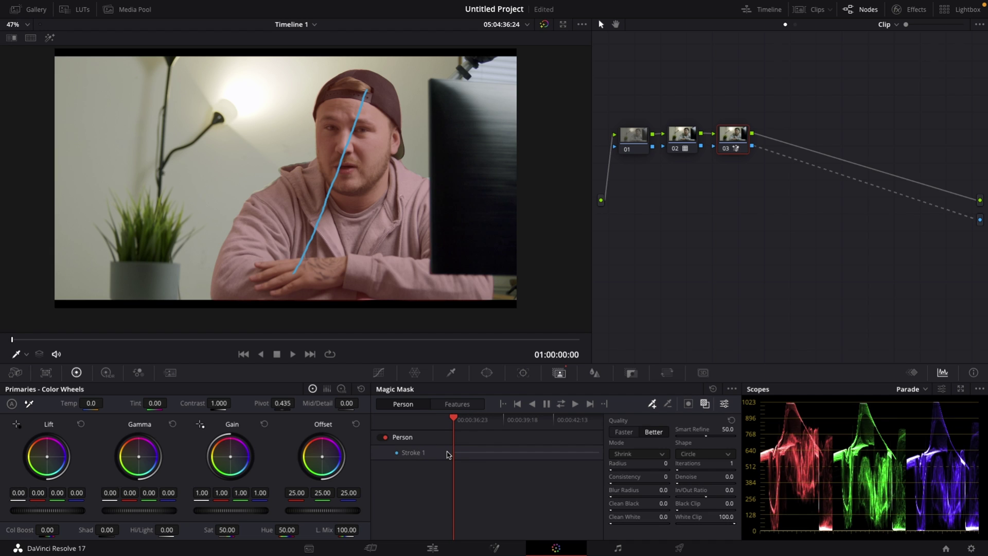
left_click(574, 404)
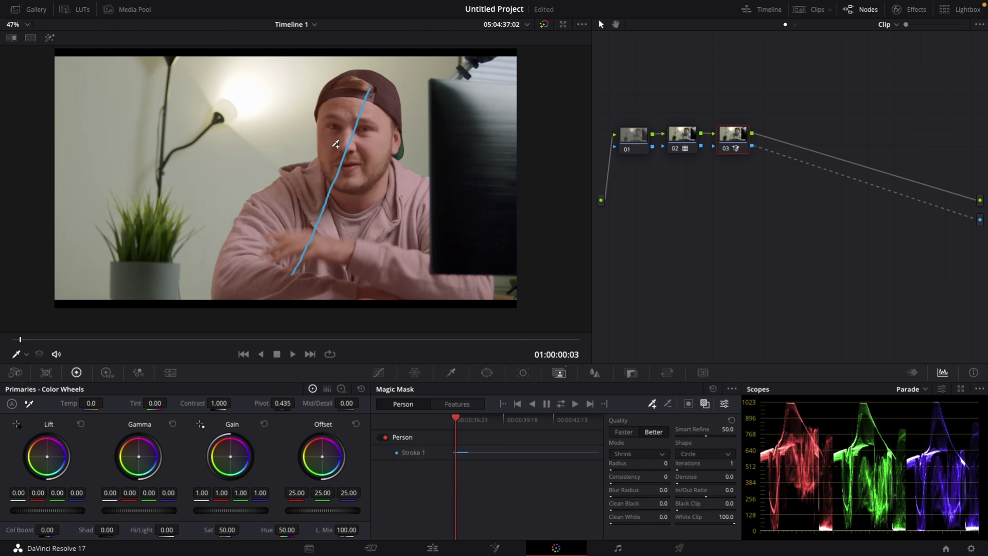
Detach the mask from the alpha output, hide the pink overlay, and show node 03's custom curves
left_click_drag(913, 200, 912, 201)
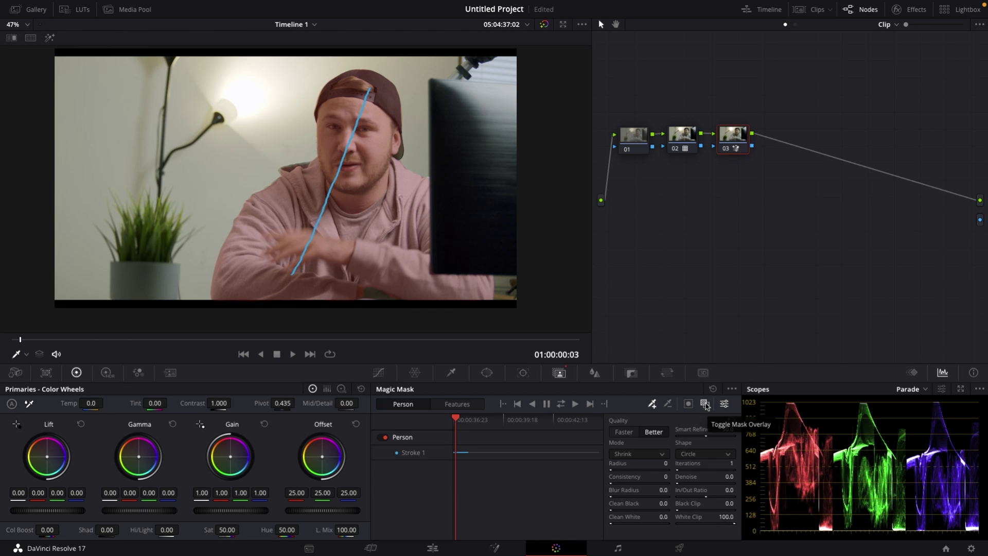
left_click(705, 404)
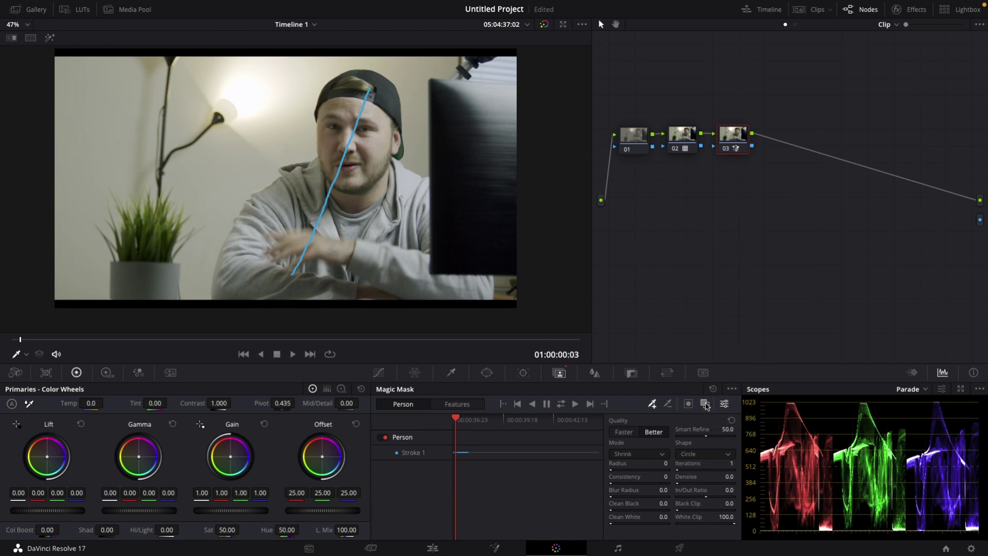
left_click(378, 373)
Bow node 03's luma curve upward with softened ends, then toggle the node off and on to compare
left_click(731, 390)
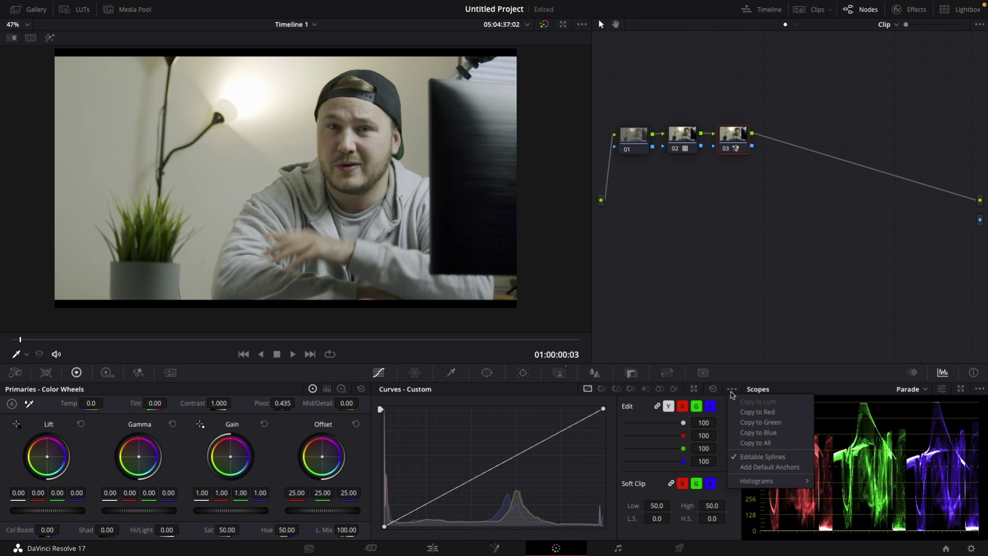
left_click(616, 427)
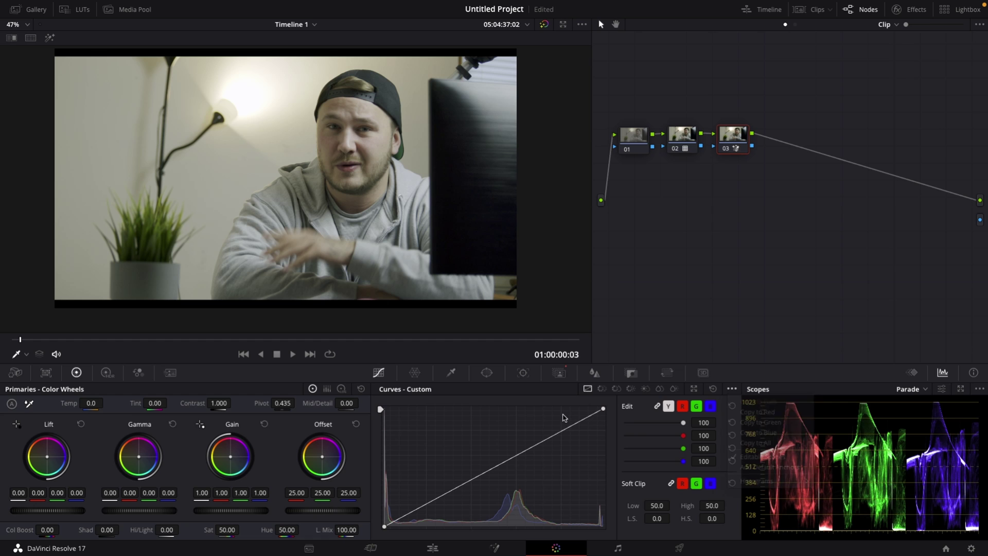
left_click_drag(604, 410, 517, 420)
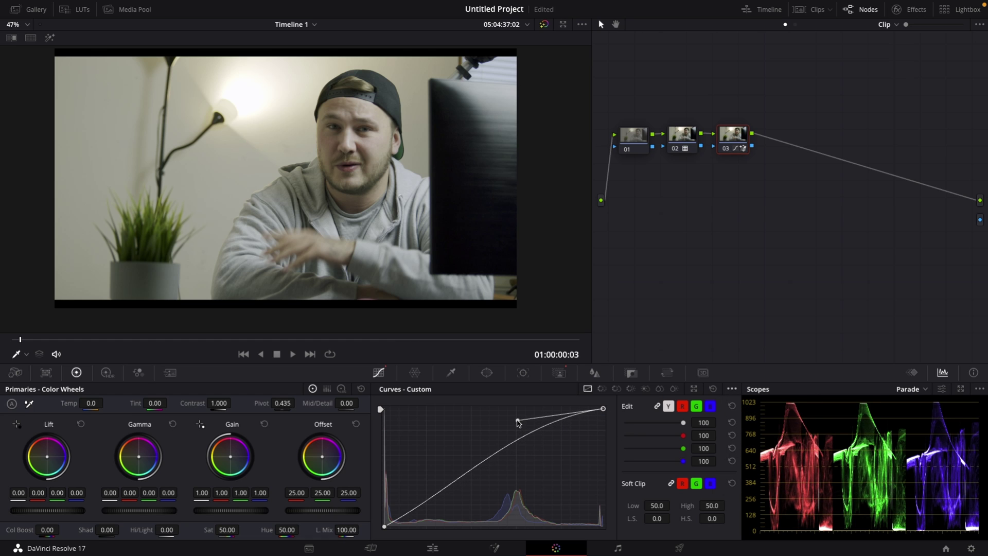
left_click_drag(384, 526, 427, 524)
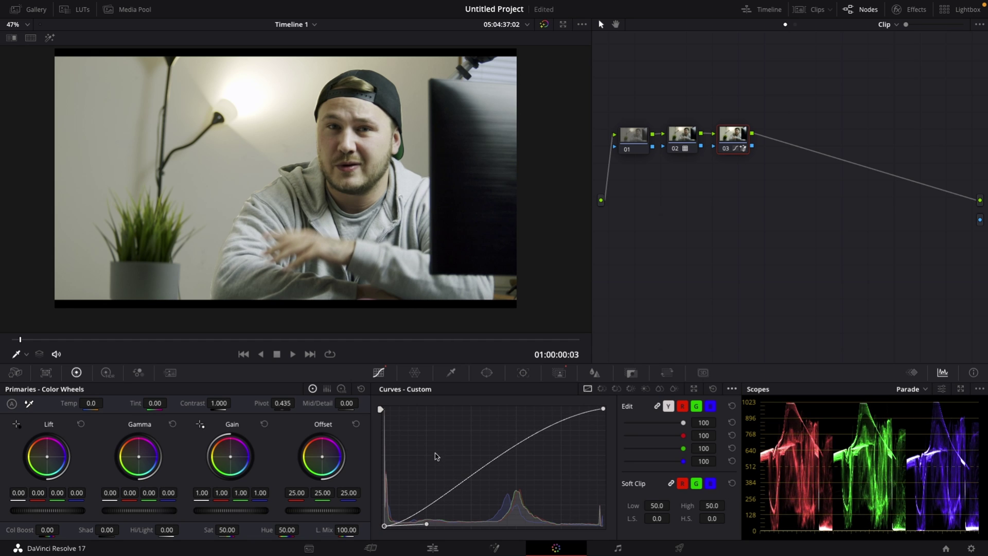
left_click(604, 410)
left_click_drag(518, 420, 483, 413)
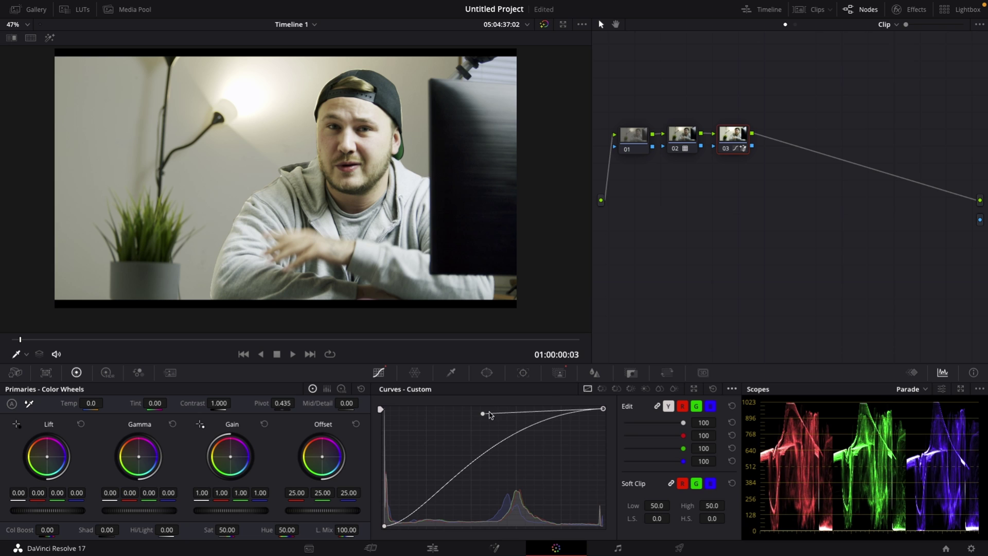
left_click_drag(483, 413, 516, 425)
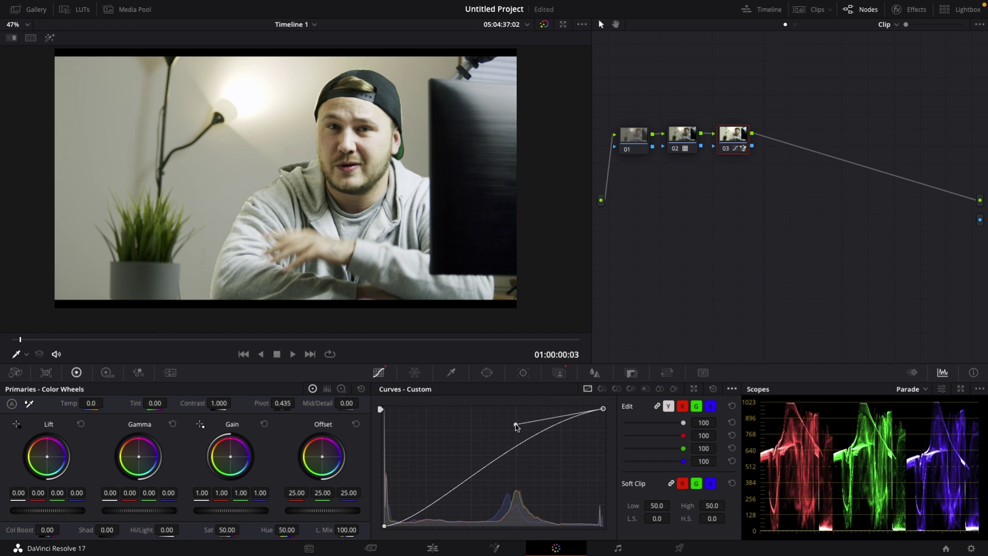
left_click(726, 149)
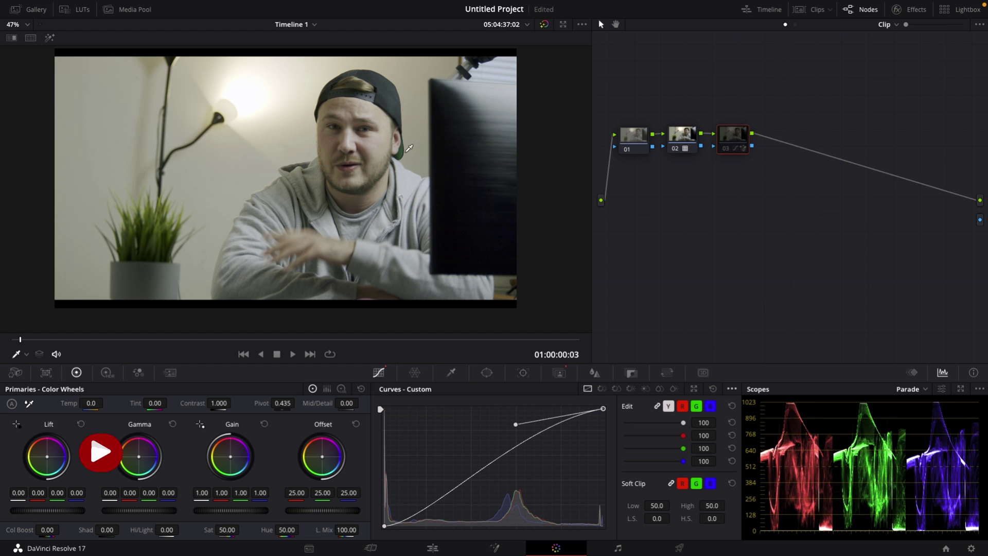
left_click(726, 150)
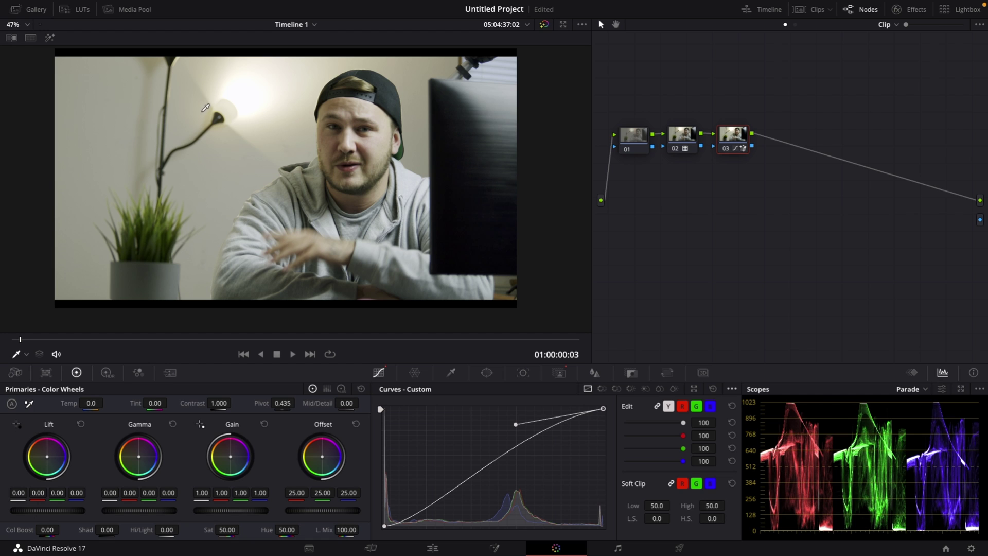
left_click_drag(737, 137, 739, 136)
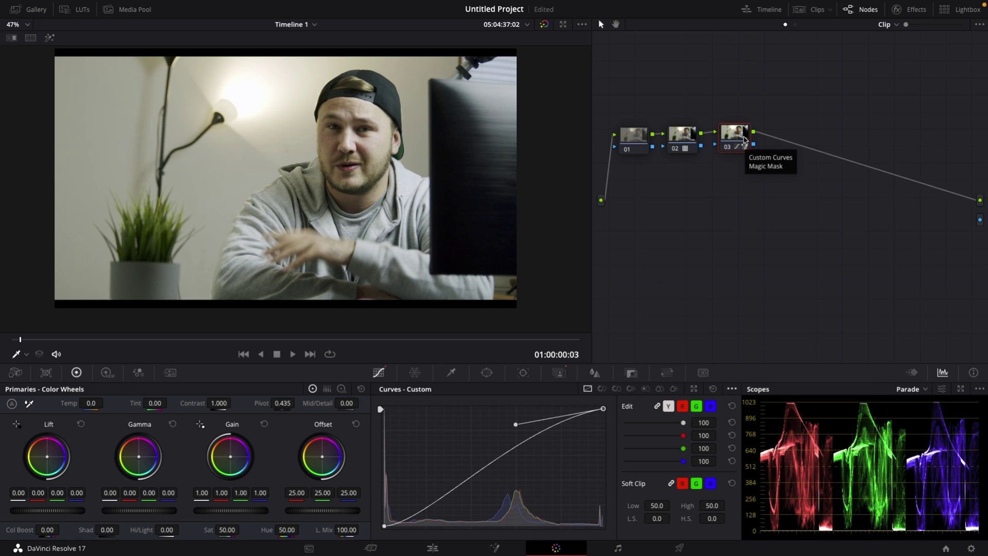
key("alt+s")
left_click_drag(790, 142, 798, 142)
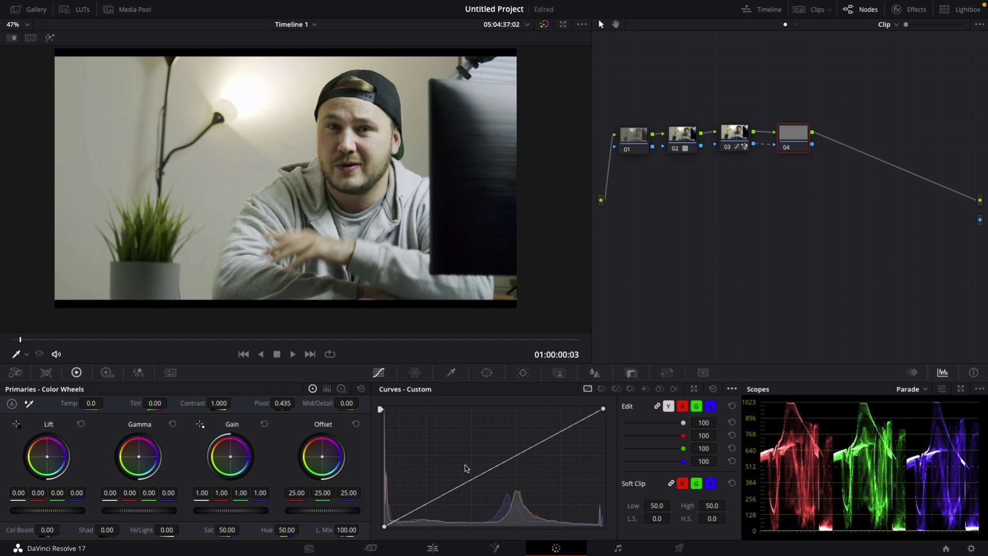
left_click_drag(456, 487, 459, 520)
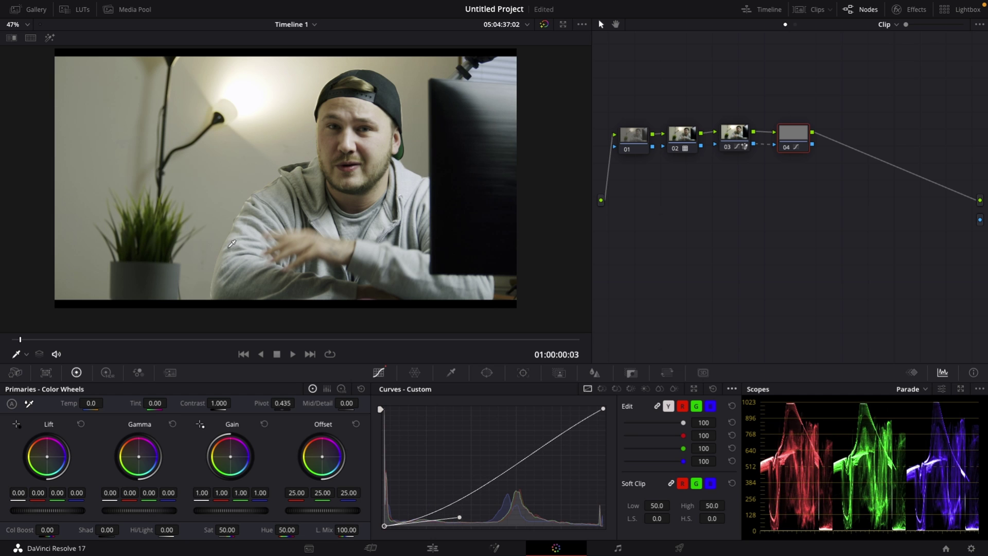
left_click(788, 148)
left_click(787, 148)
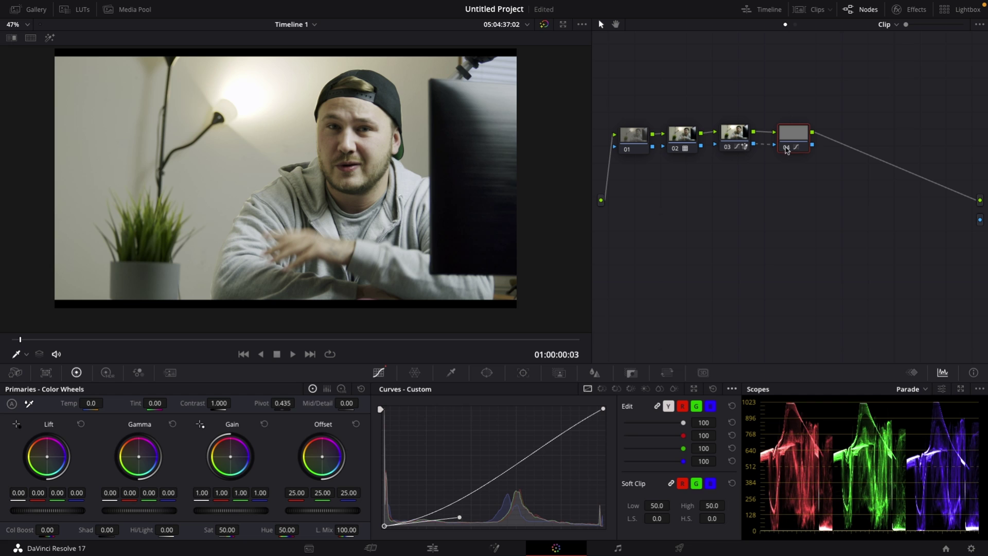
left_click_drag(462, 515, 504, 522)
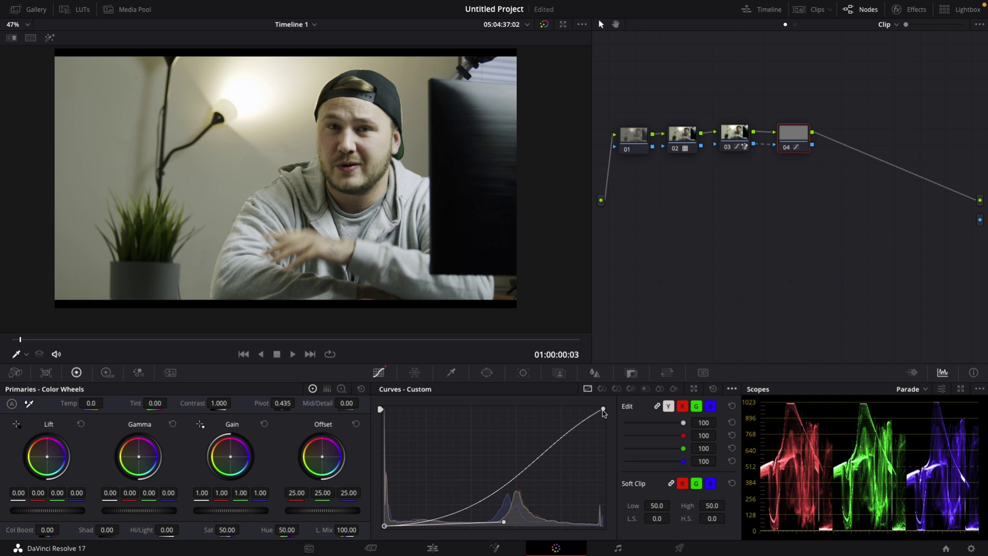
left_click_drag(596, 423, 523, 414)
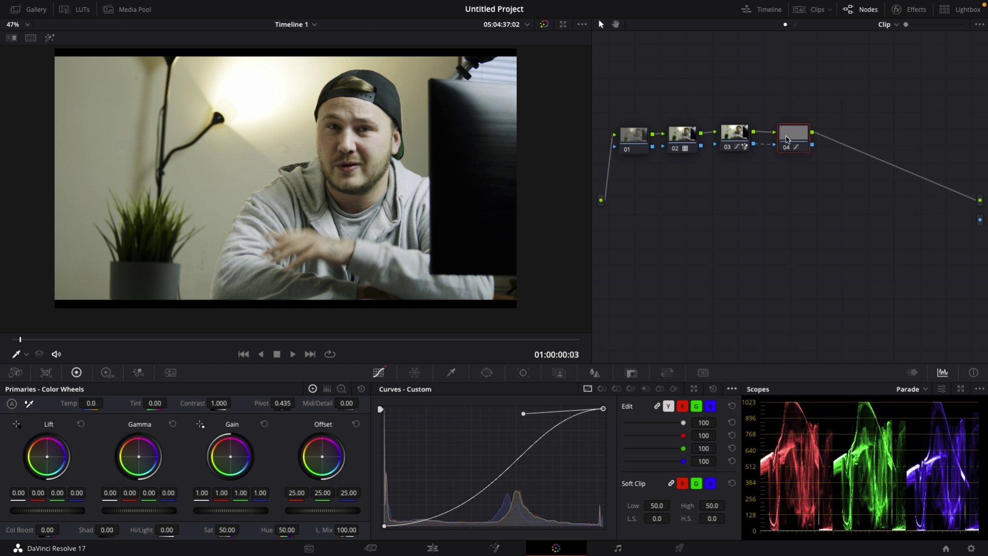
key("Delete")
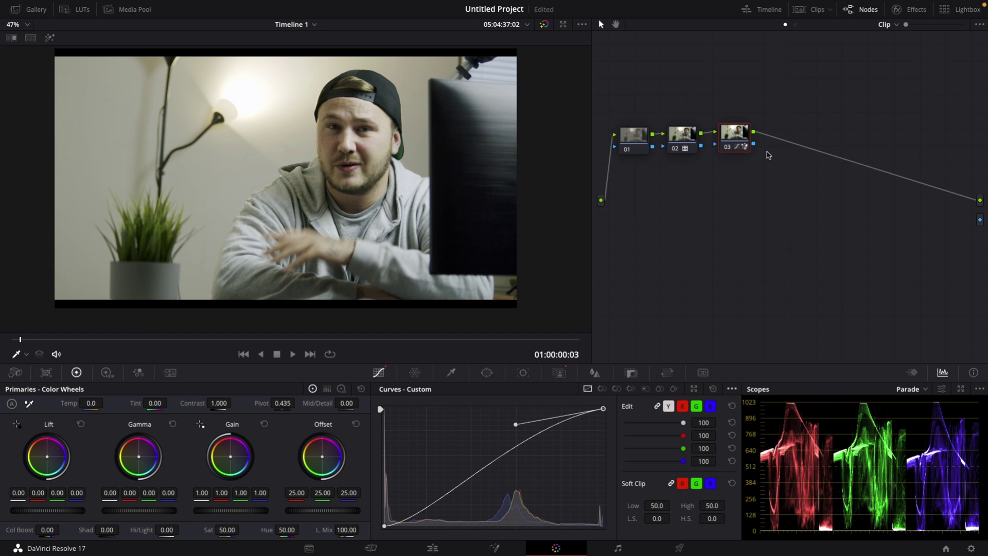
Reconnect node 03's Person mask to the alpha output so the Basic Title sits behind the man
left_click_drag(739, 135, 740, 137)
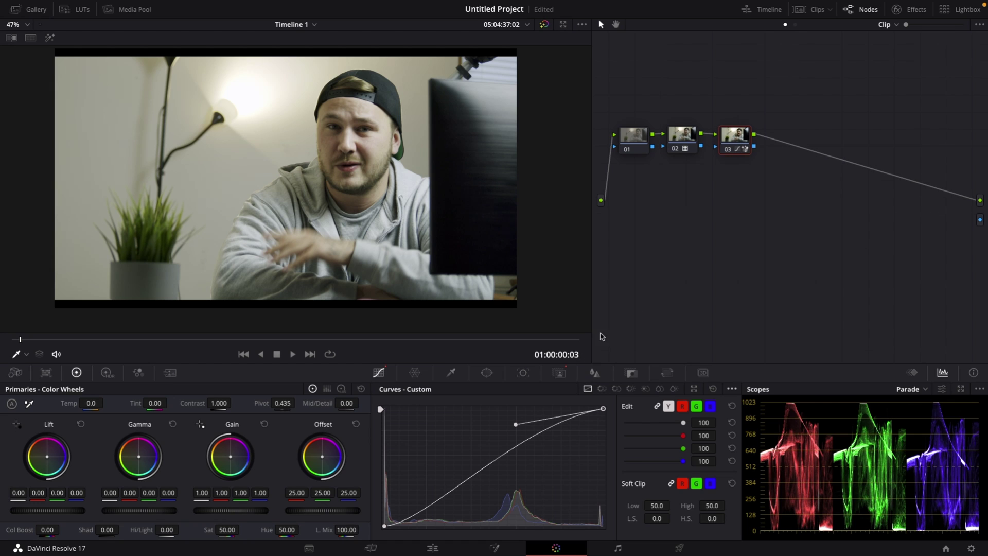
left_click(560, 372)
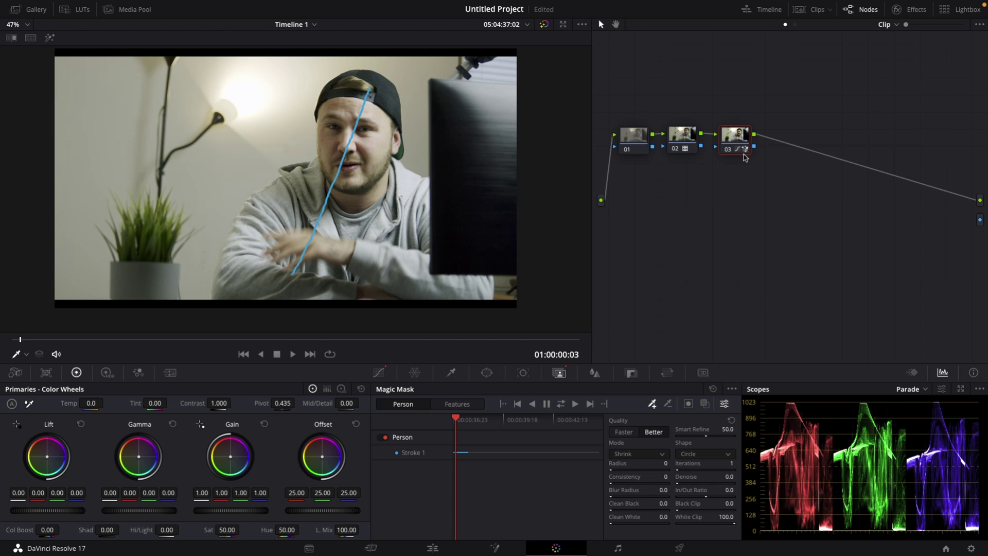
left_click_drag(755, 147, 981, 220)
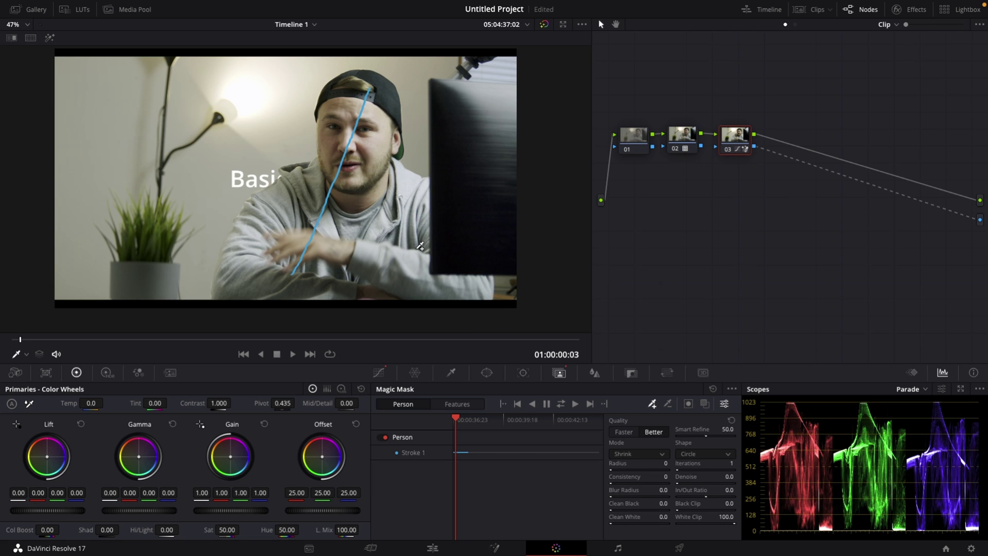
scroll(235, 214, "up", 5)
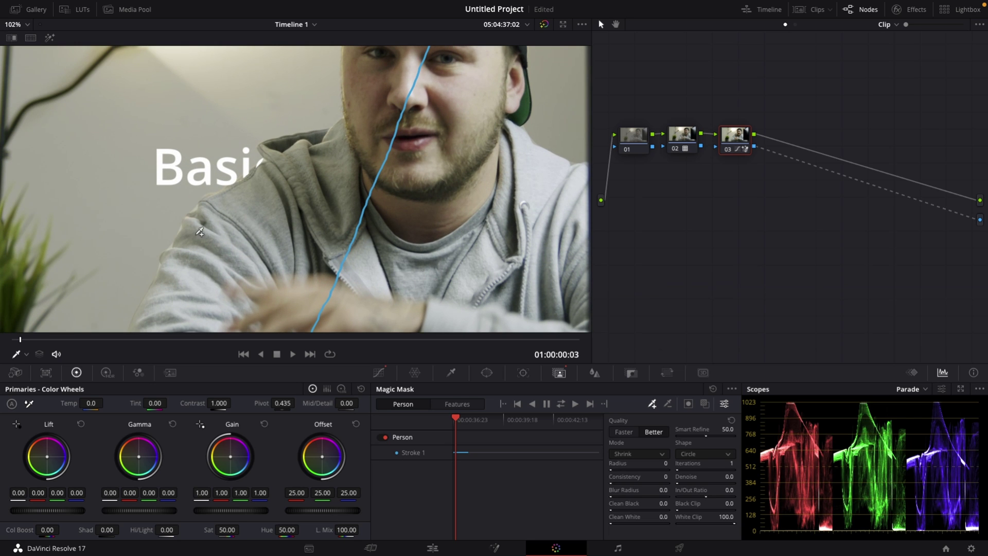
scroll(200, 231, "up", 2)
scroll(216, 183, "down", 4)
scroll(309, 148, "up", 4)
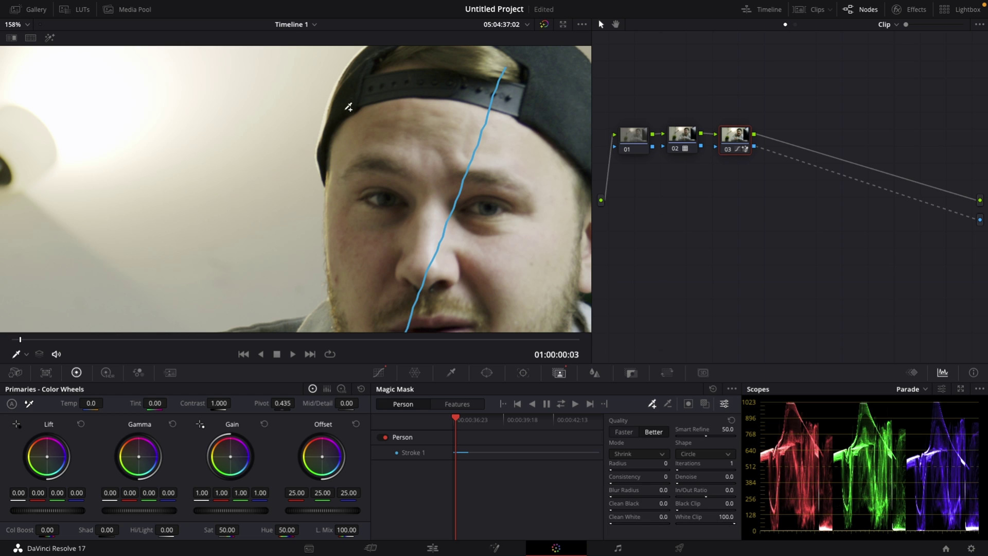
scroll(354, 124, "down", 4)
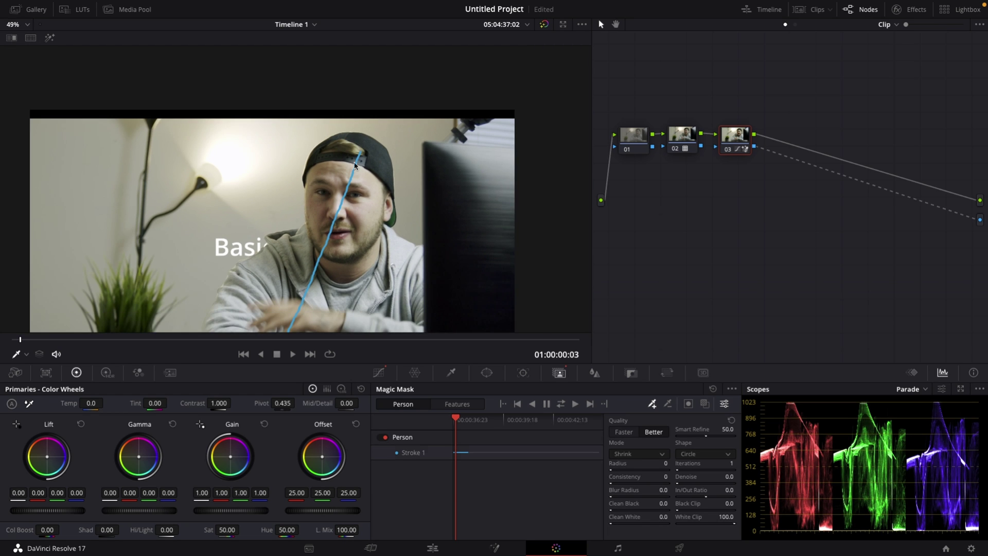
scroll(354, 127, "down", 2)
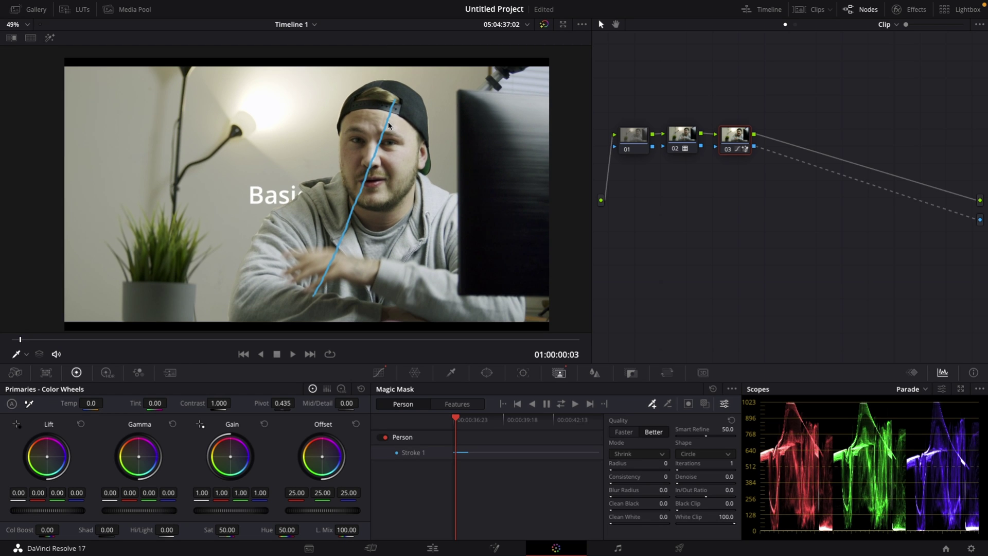